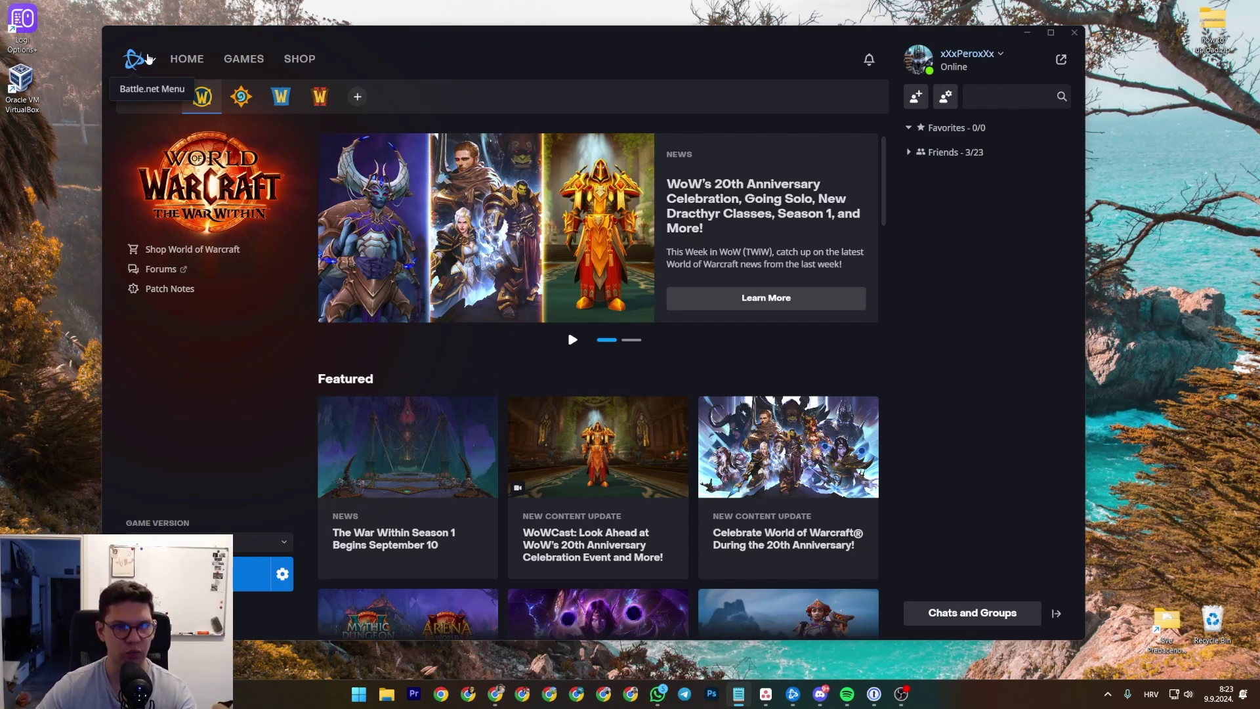
- Check the default install directory in the launcher's download settings, and close the settings
click(148, 57)
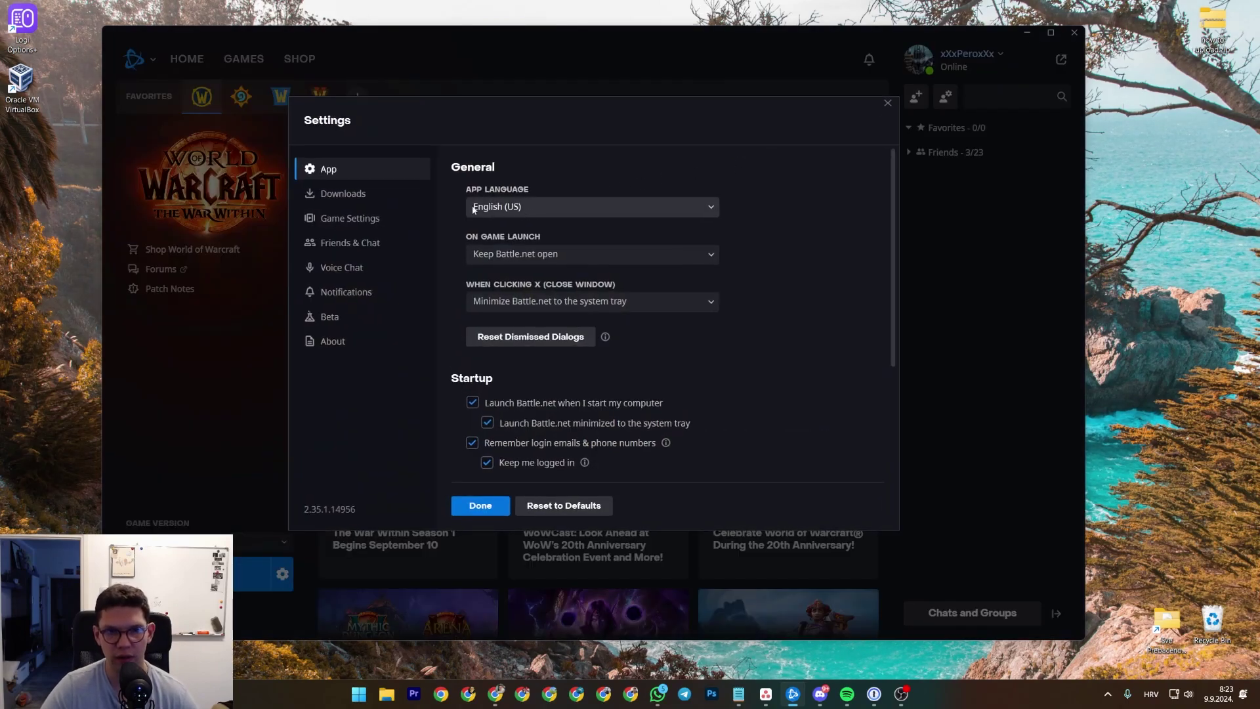
click(413, 193)
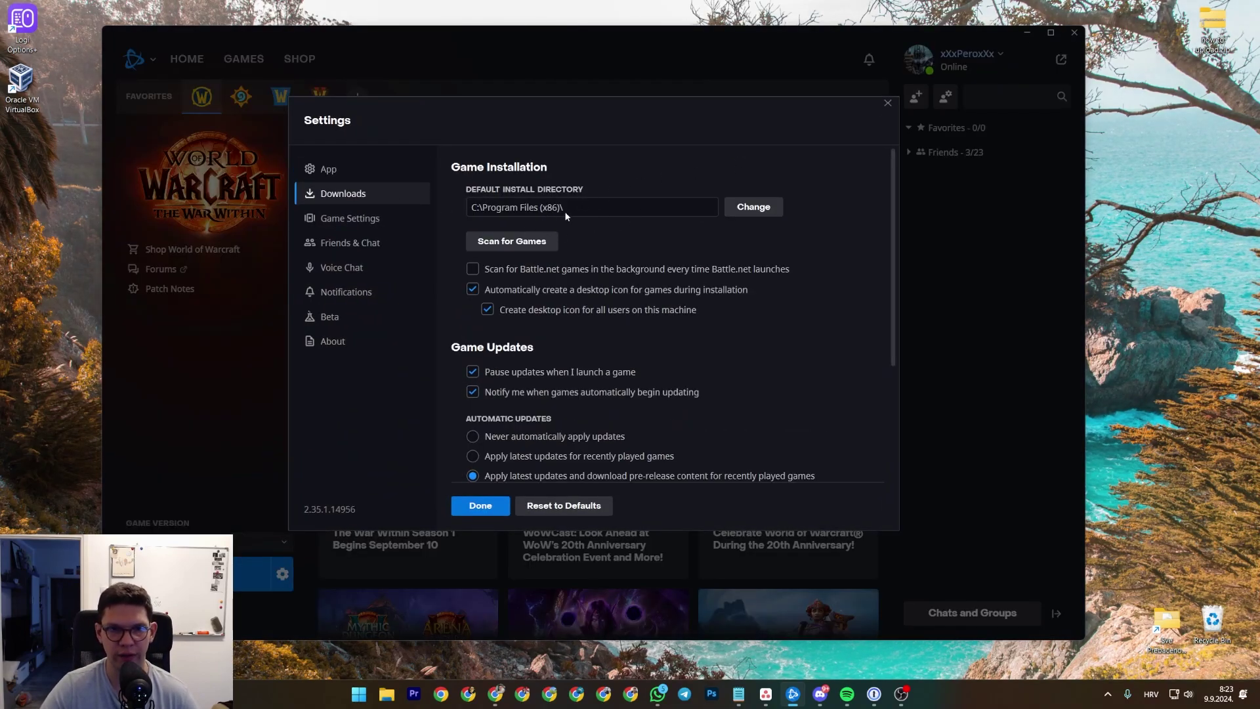
drag(564, 210, 493, 211)
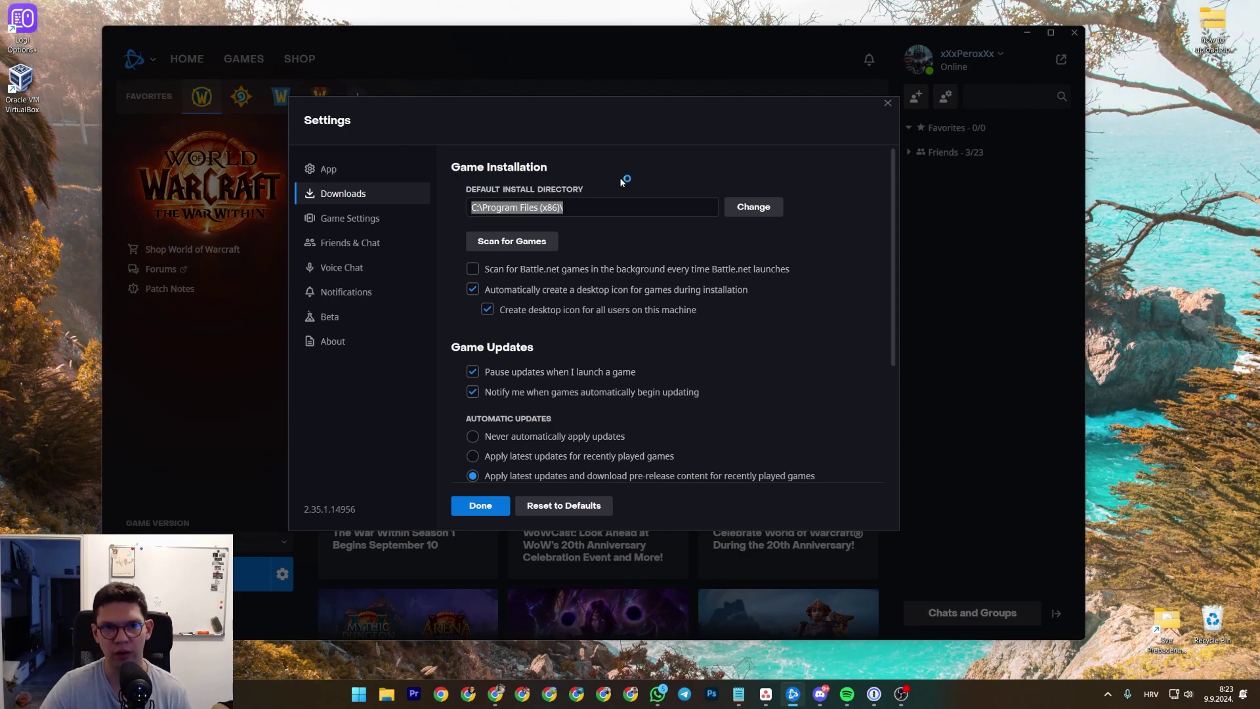
click(888, 105)
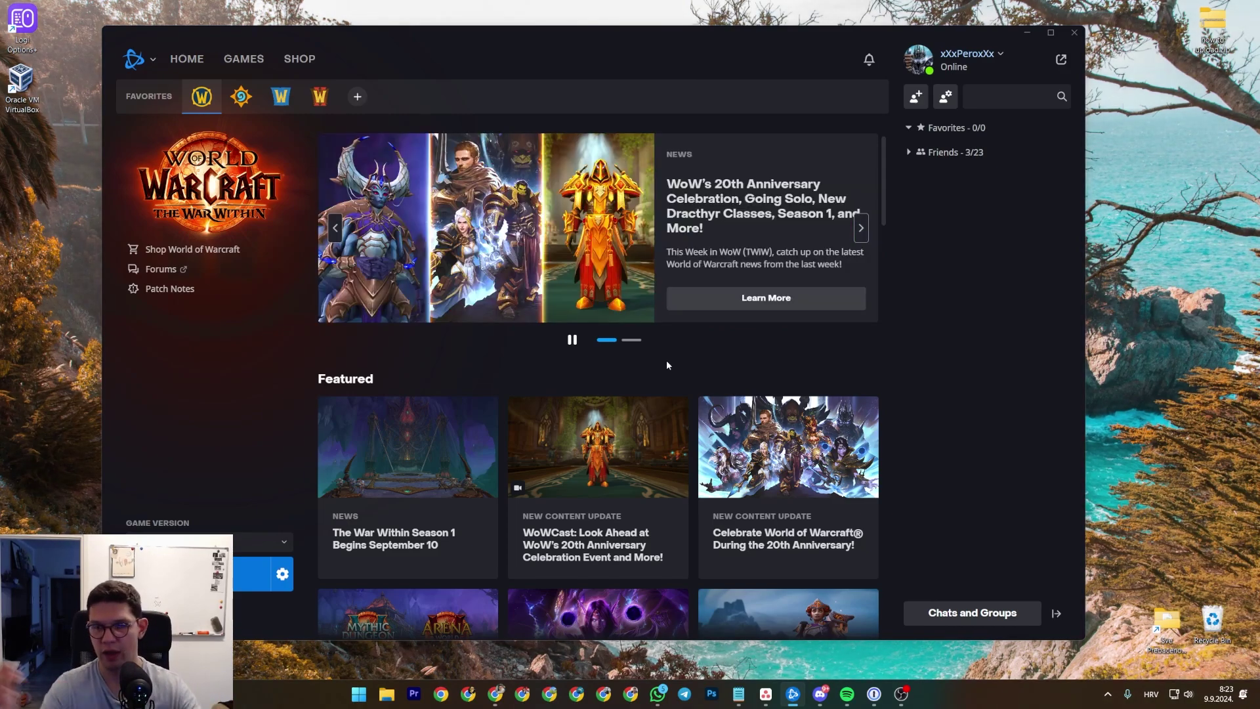
- Search Windows for "disk", open Disk Management and place its window over the middle of the launcher
key(super)
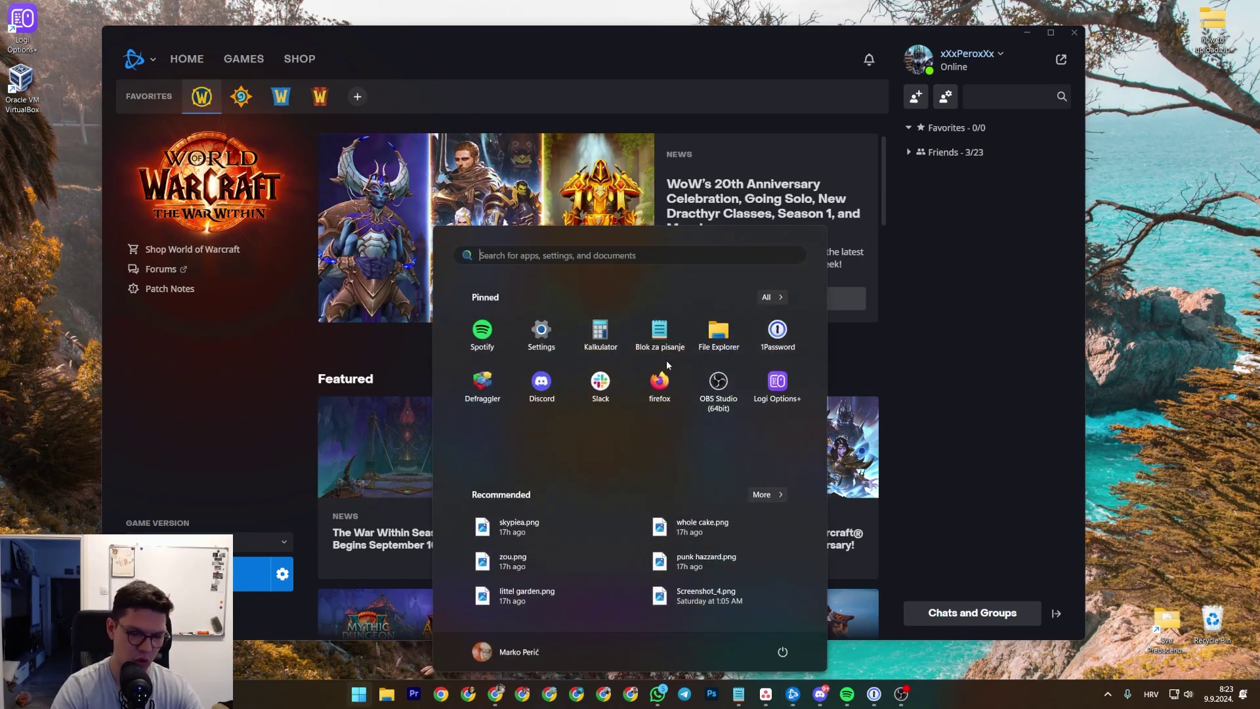
text(disk)
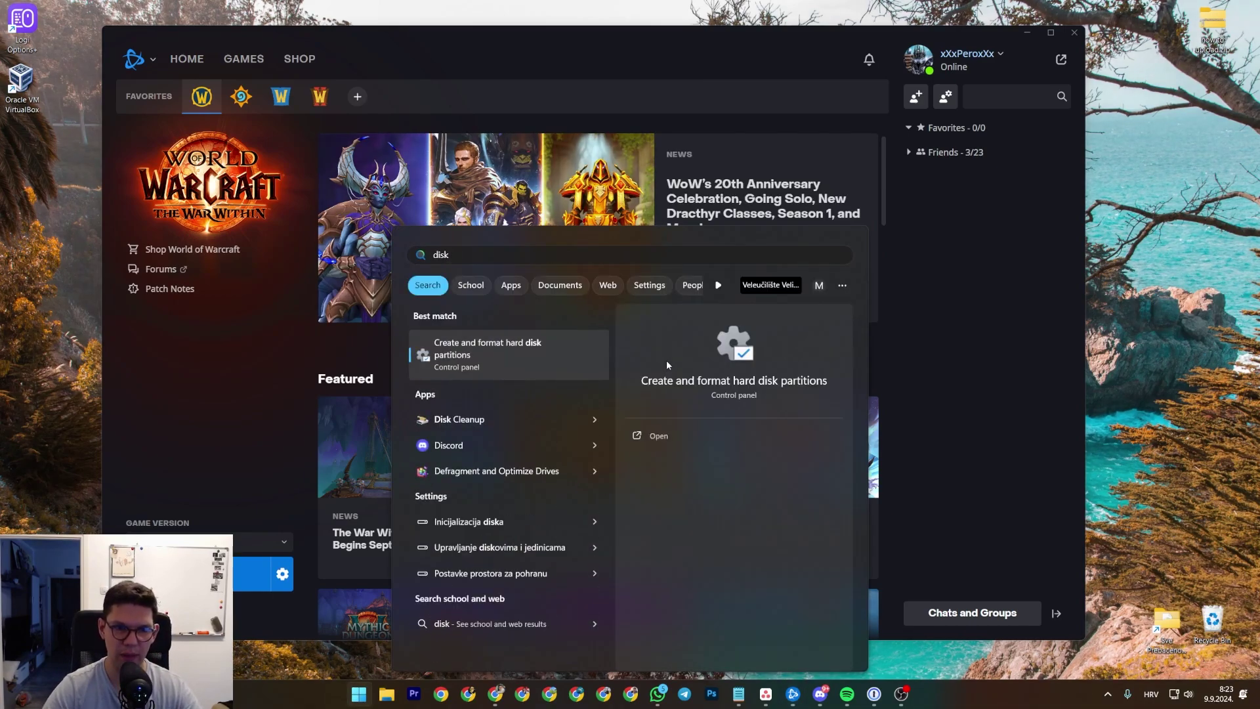
key(Return)
key(super)
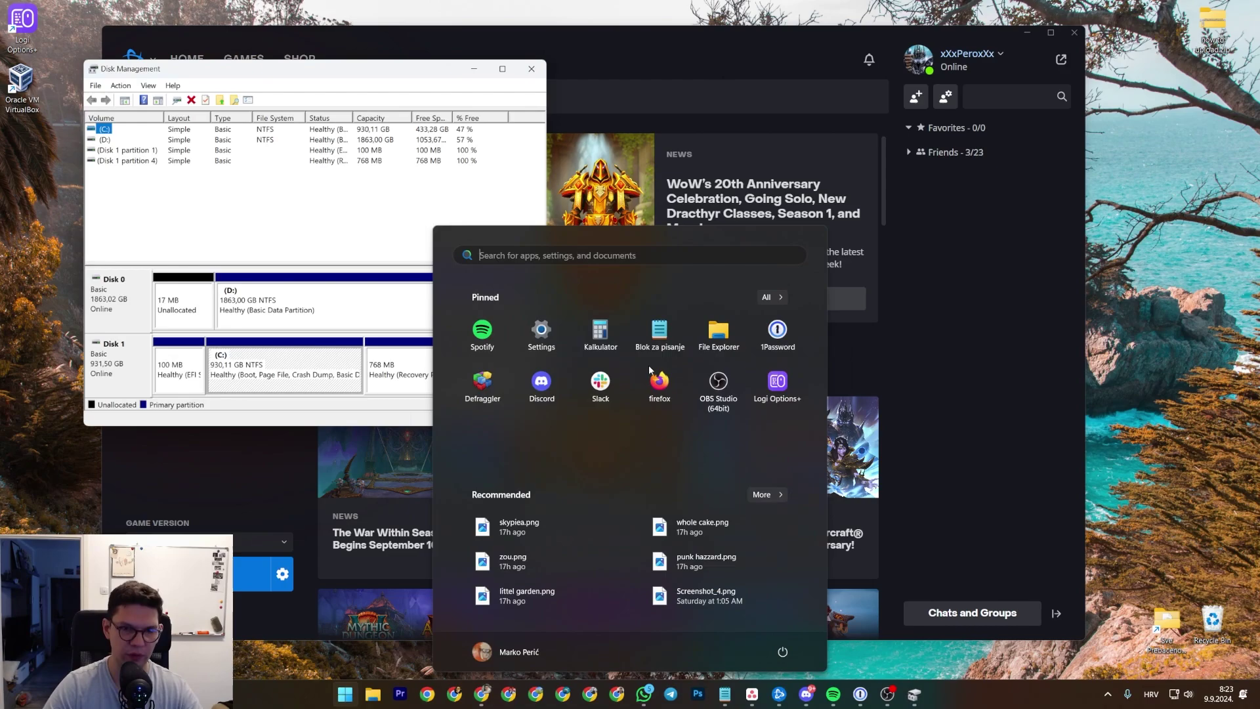
drag(212, 70, 432, 116)
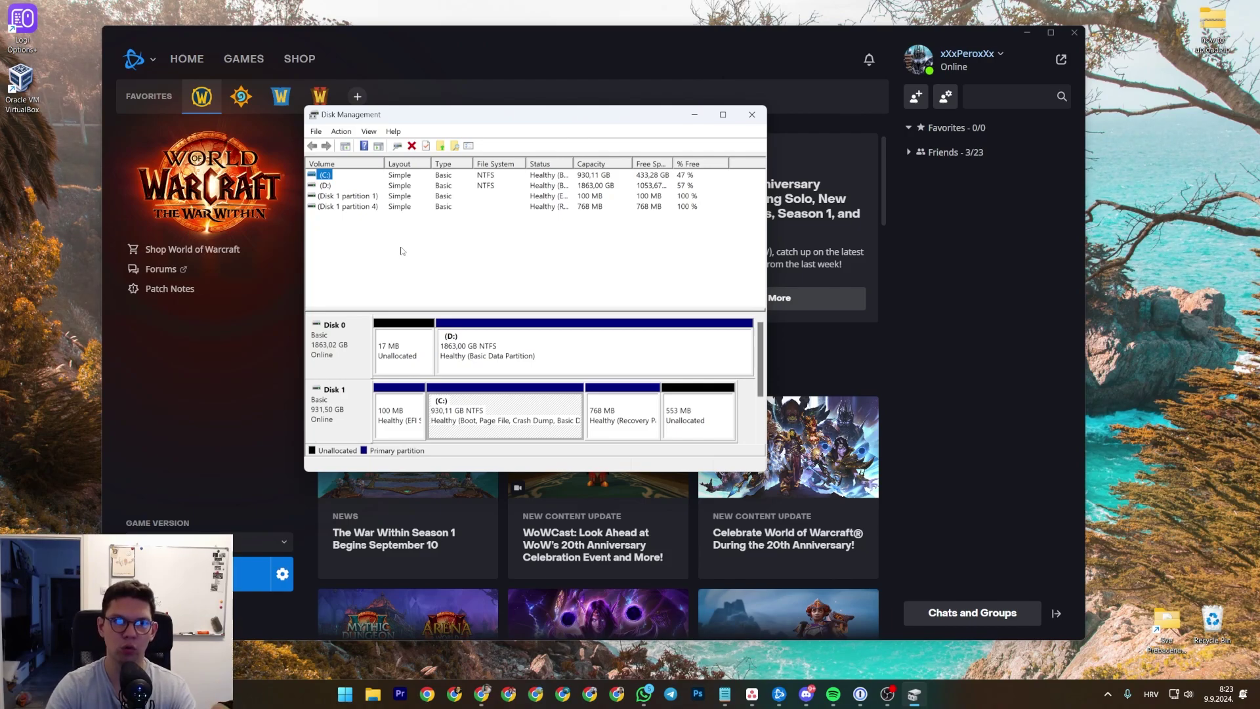
- Examine the listed volumes and the actions available for the D: volume, and close Disk Management
click(347, 208)
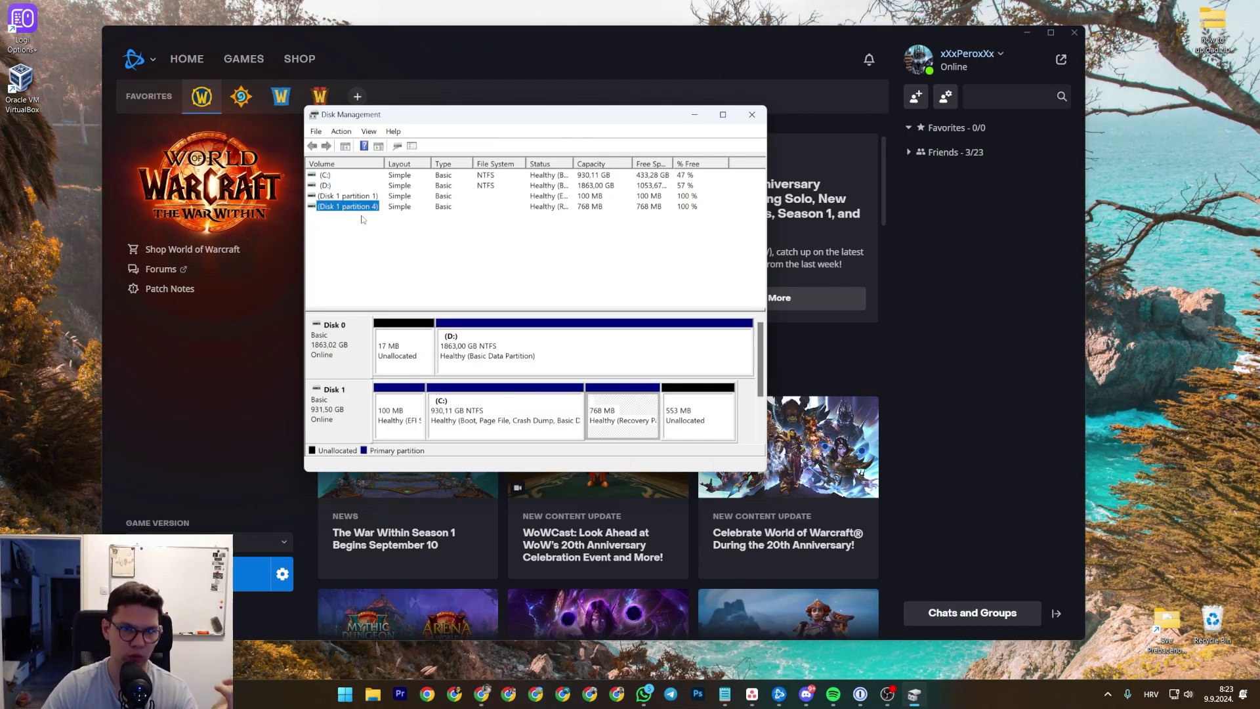
click(403, 264)
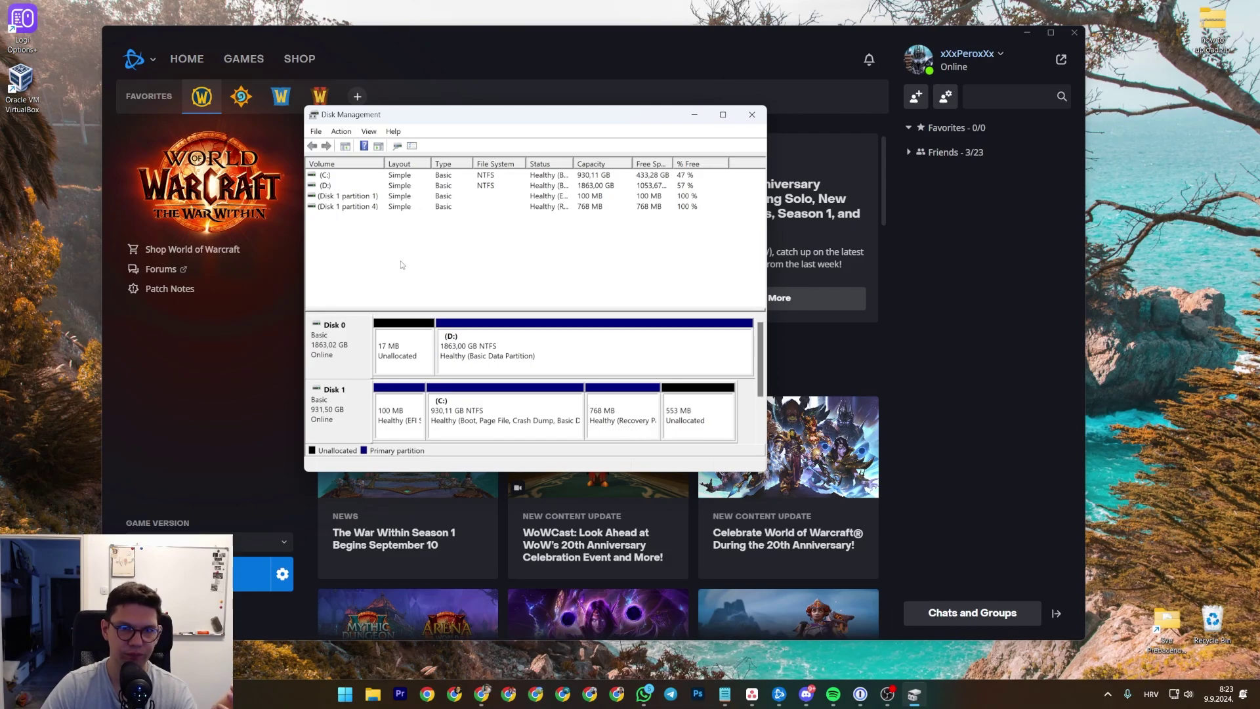
click(332, 185)
right_click(332, 185)
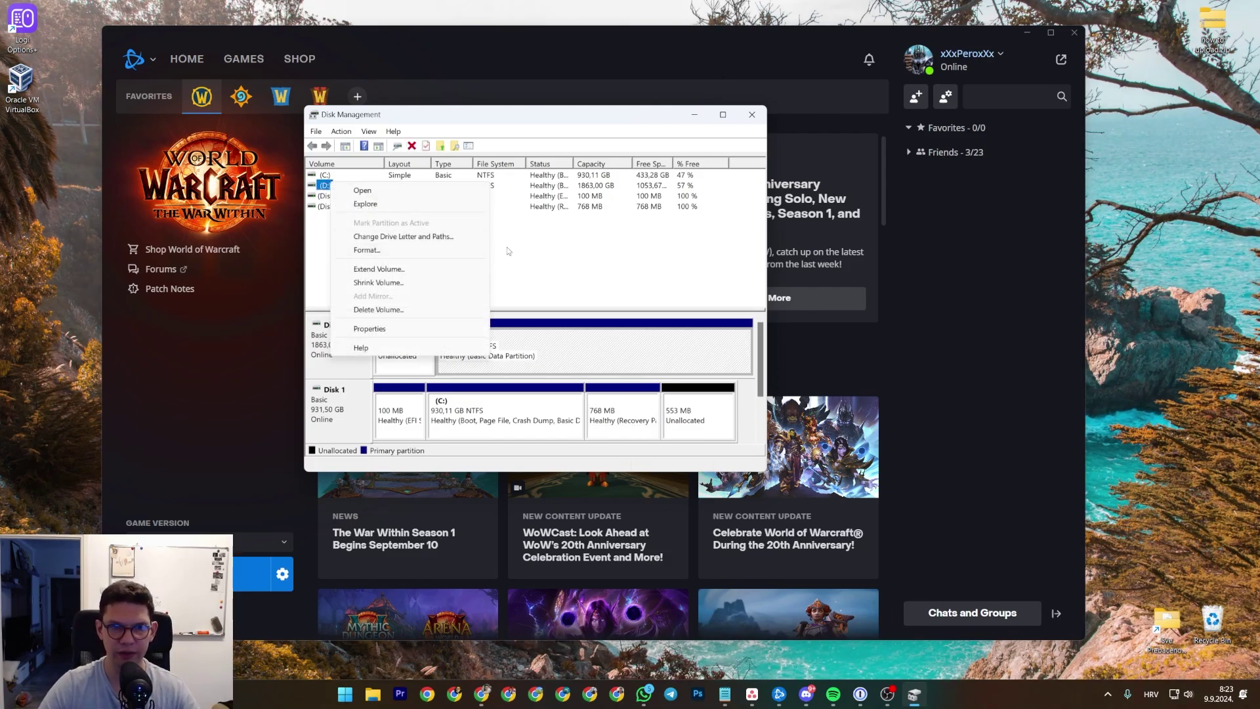
click(557, 255)
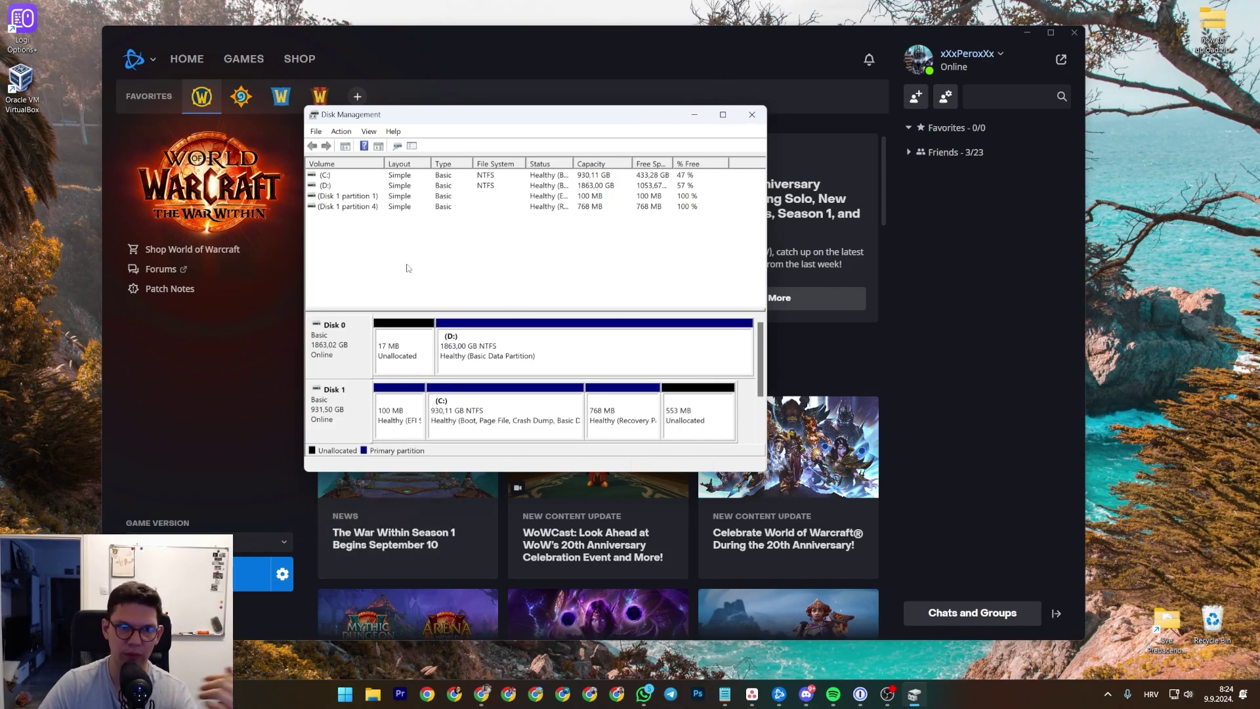
right_click(330, 185)
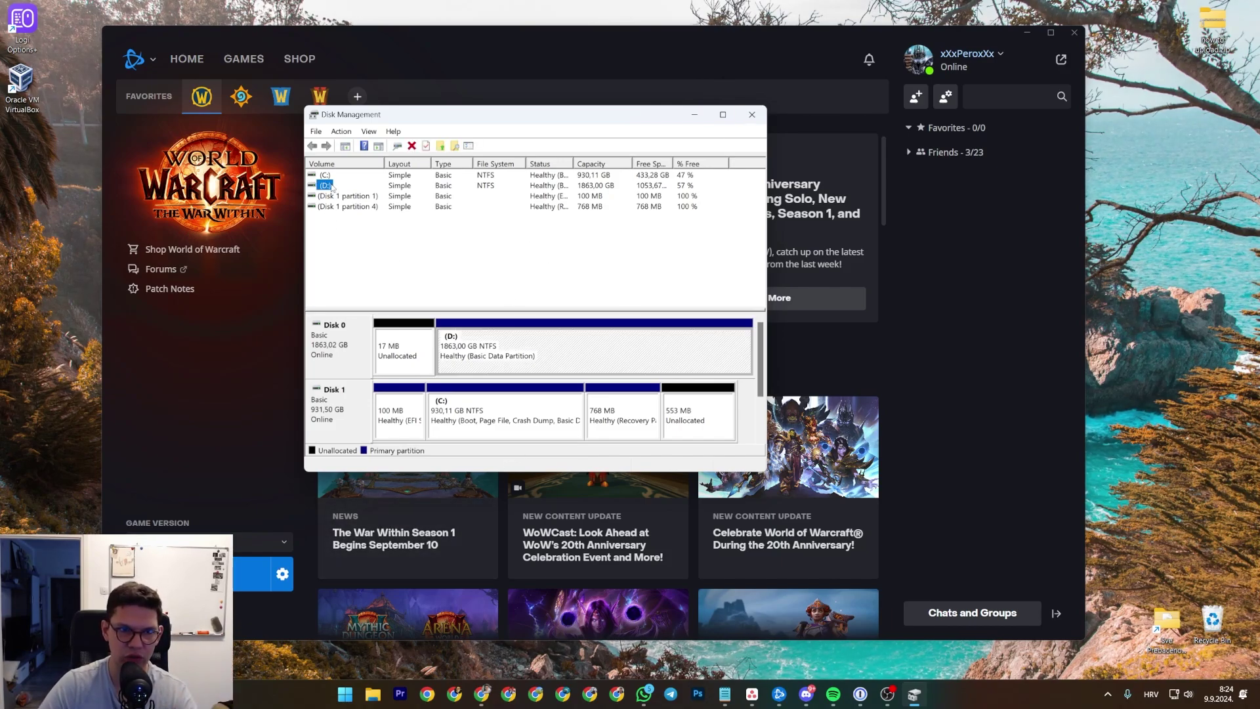
click(545, 260)
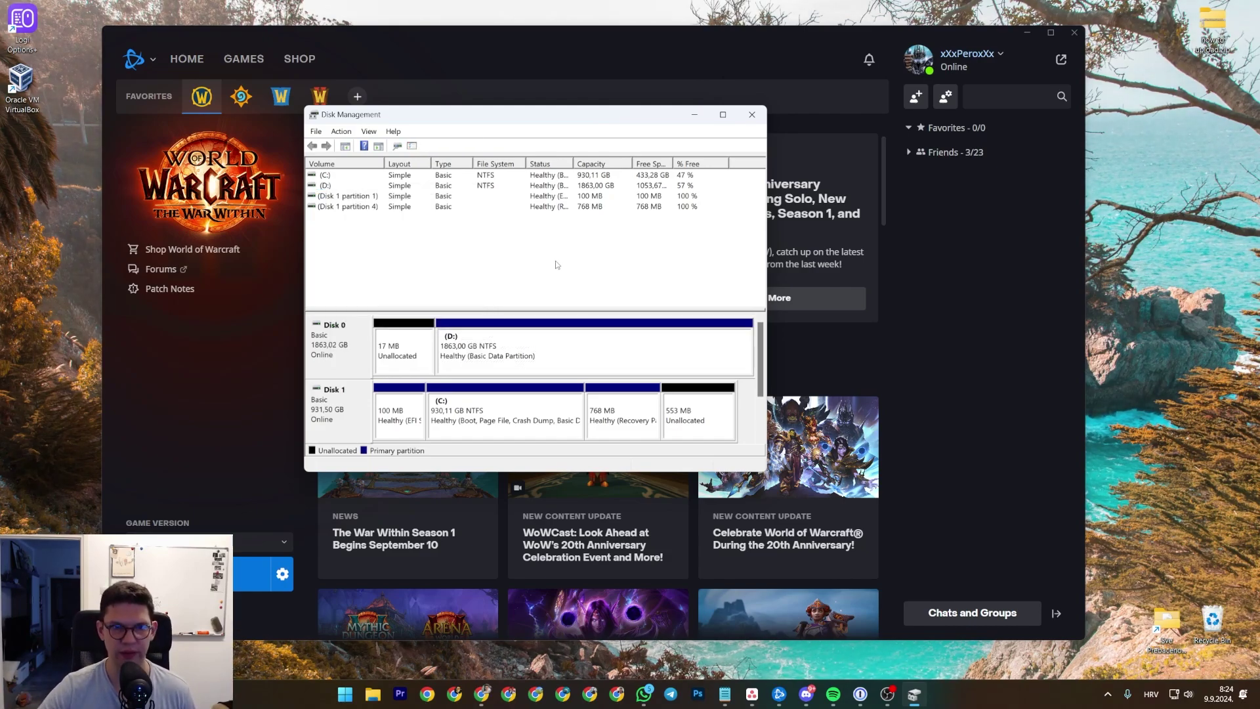
drag(491, 119, 497, 117)
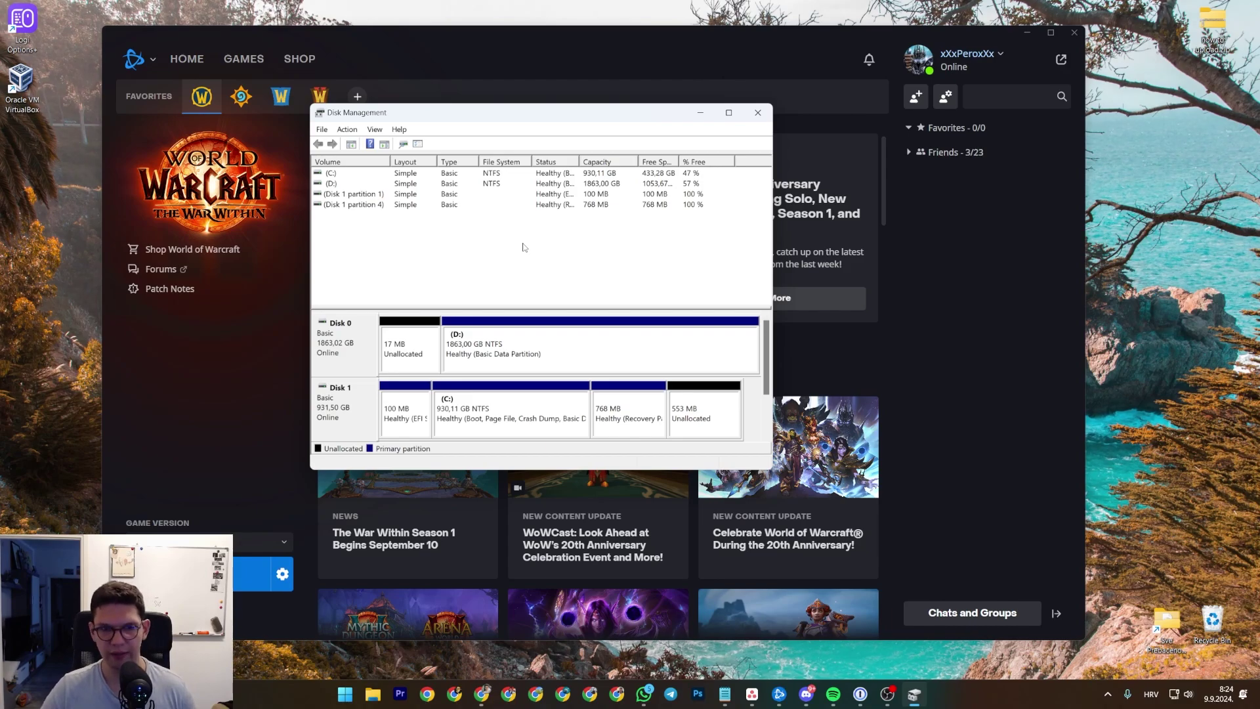
click(757, 112)
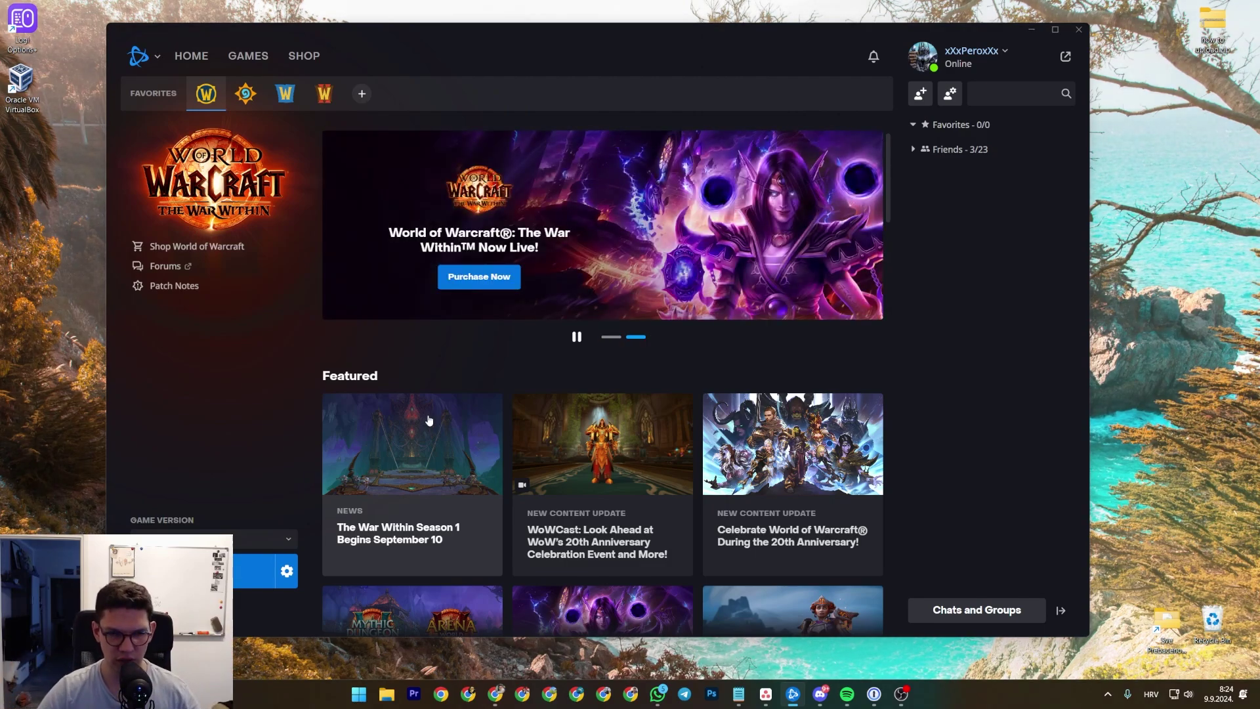
- Review the install location in Hearthstone's installation dialog and close it without installing
click(245, 93)
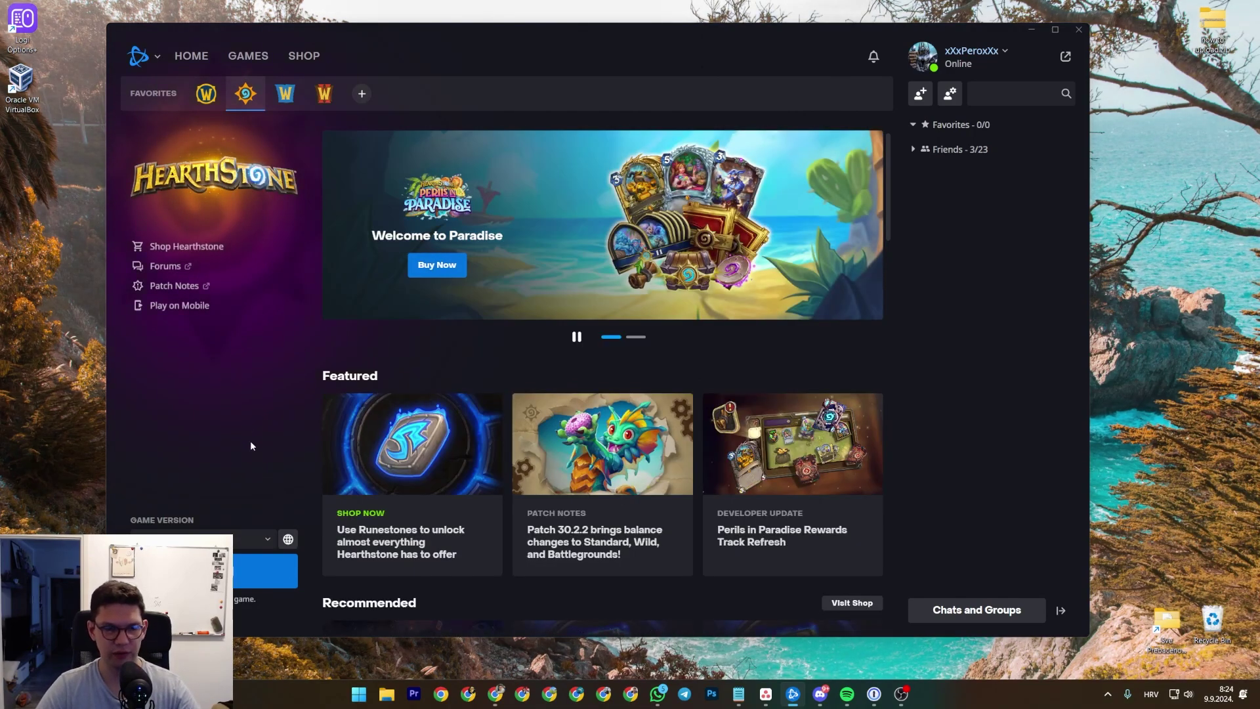
click(265, 570)
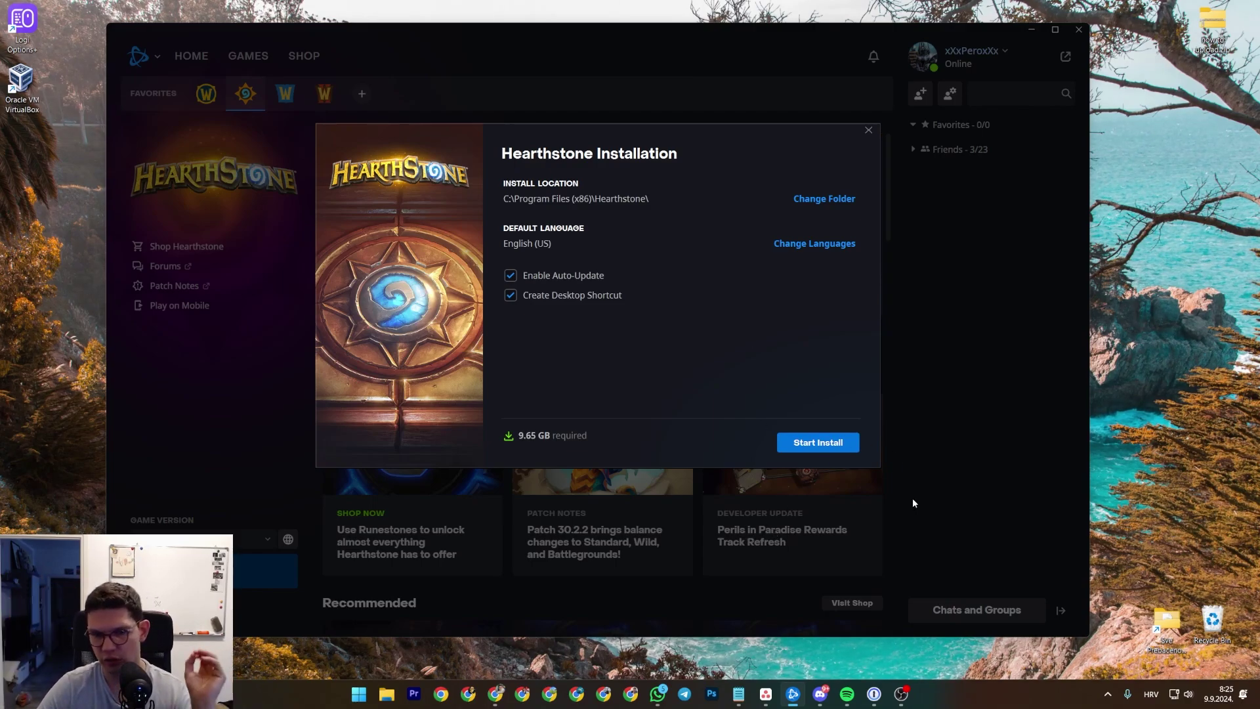
click(869, 131)
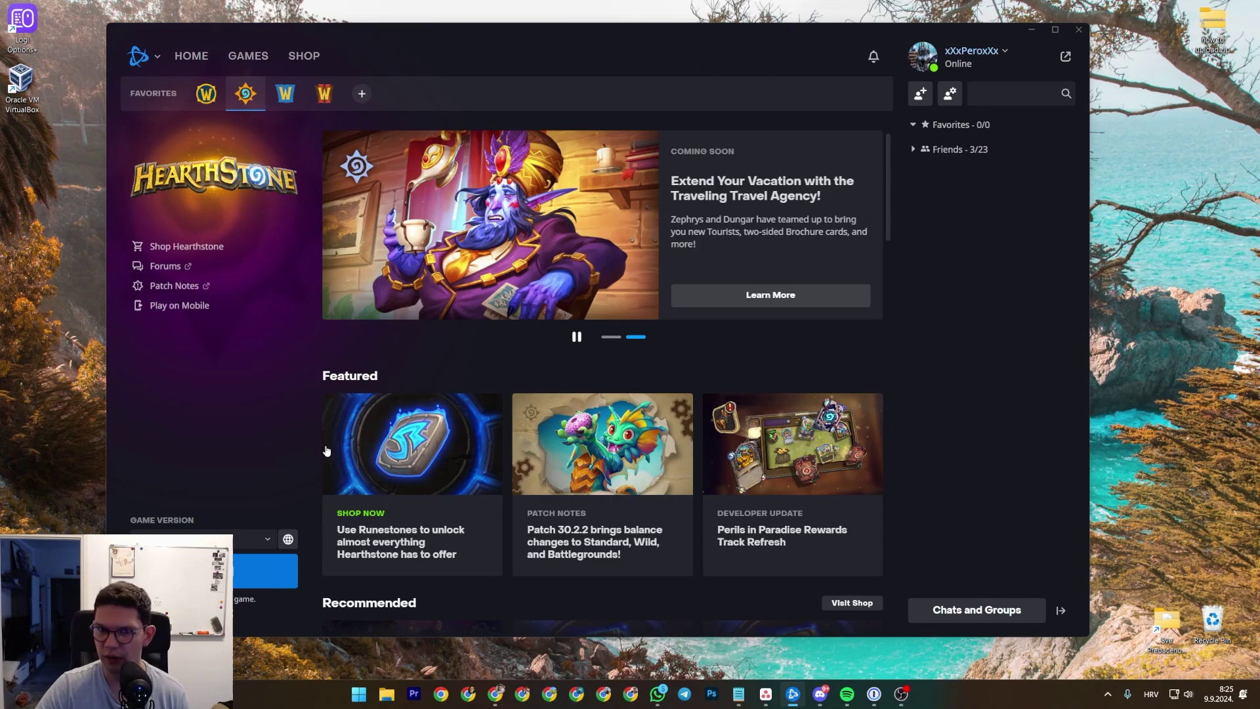
- Switch to File Explorer and open the World of Warcraft folder in Program Files (x86) on drive C:
click(386, 694)
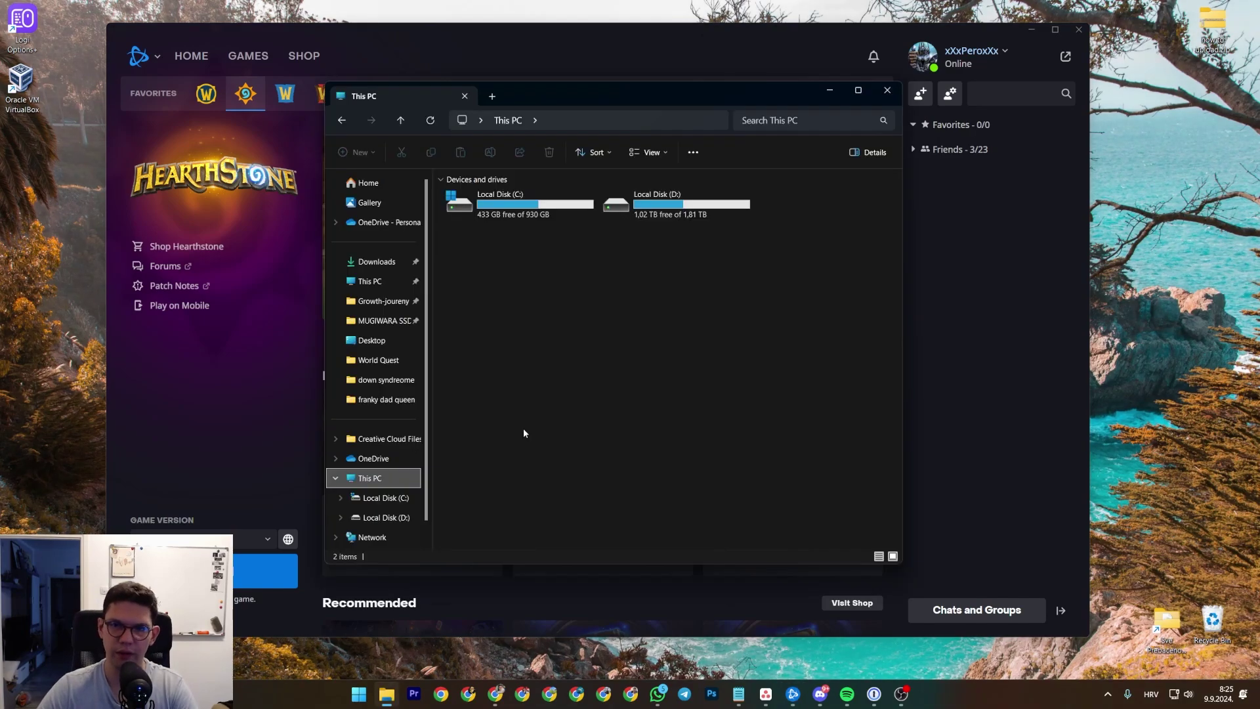
double_click(528, 222)
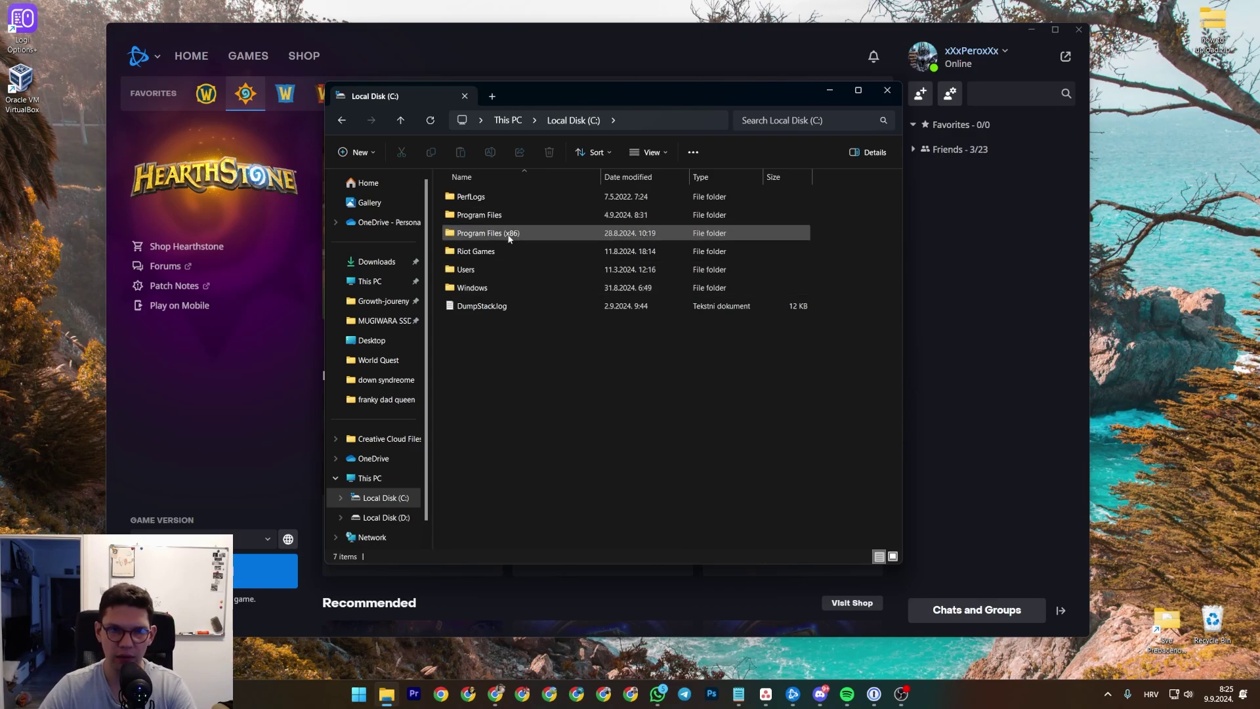
double_click(509, 235)
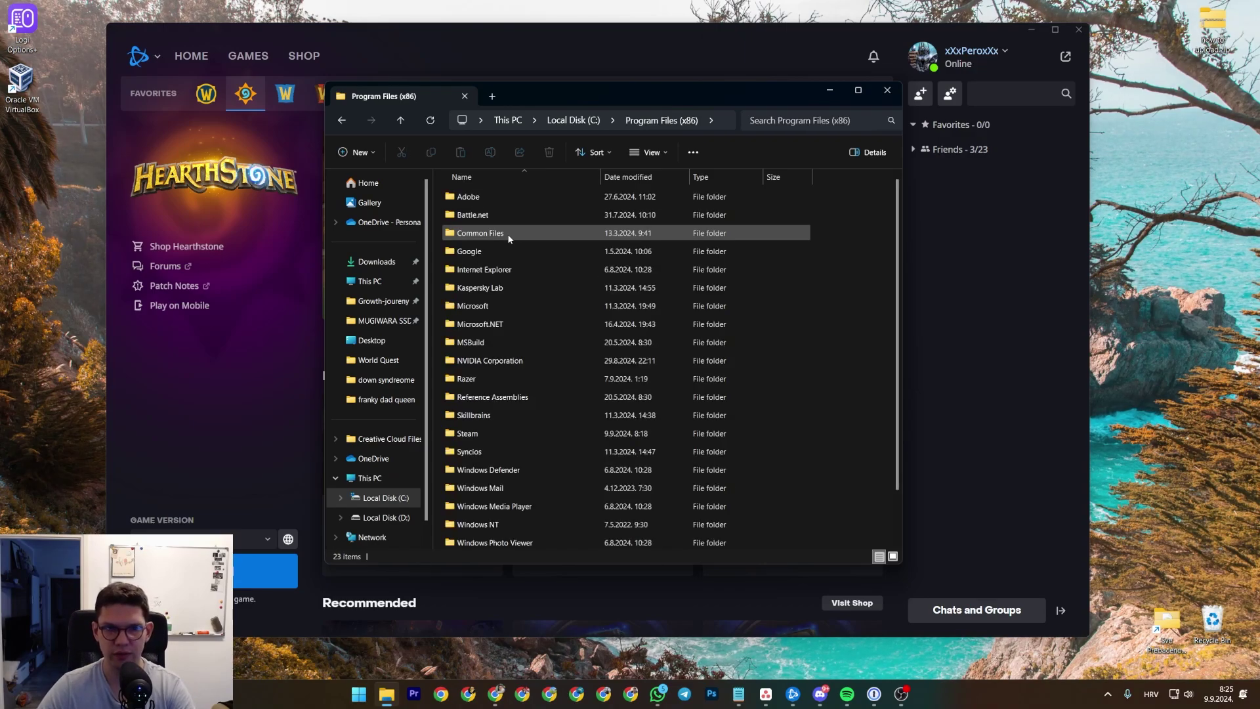
scroll(586, 411, down, 1)
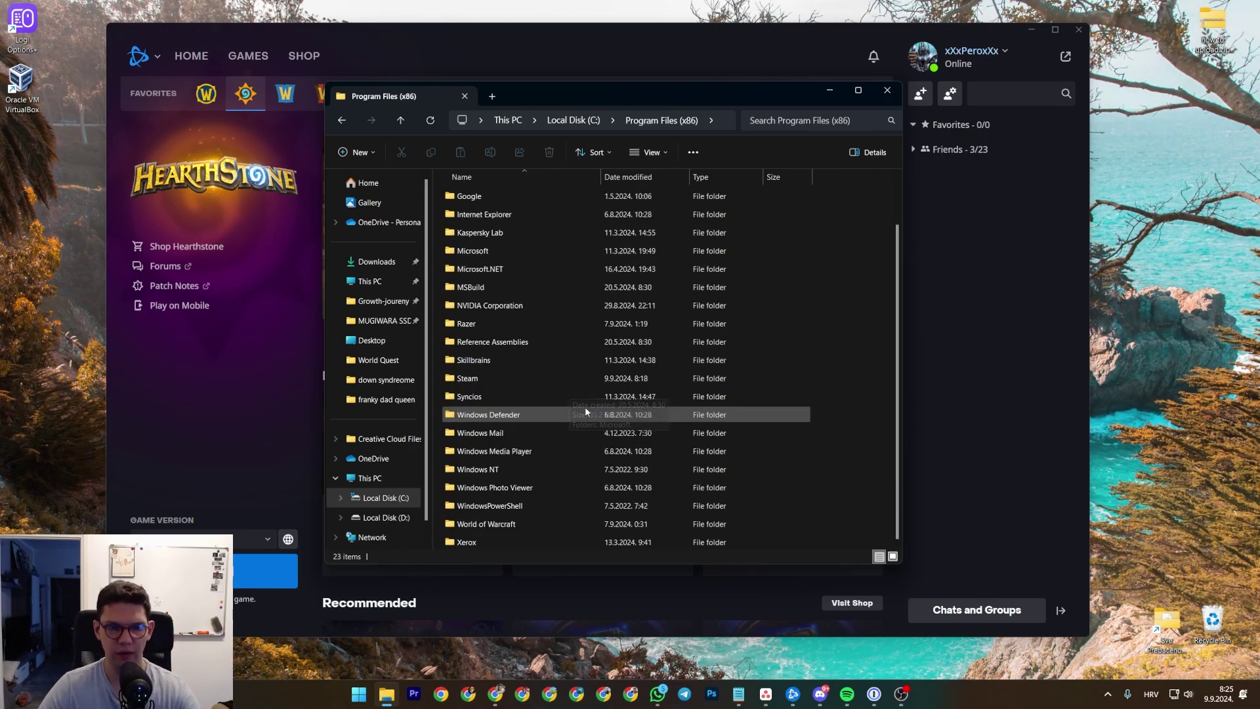
double_click(537, 526)
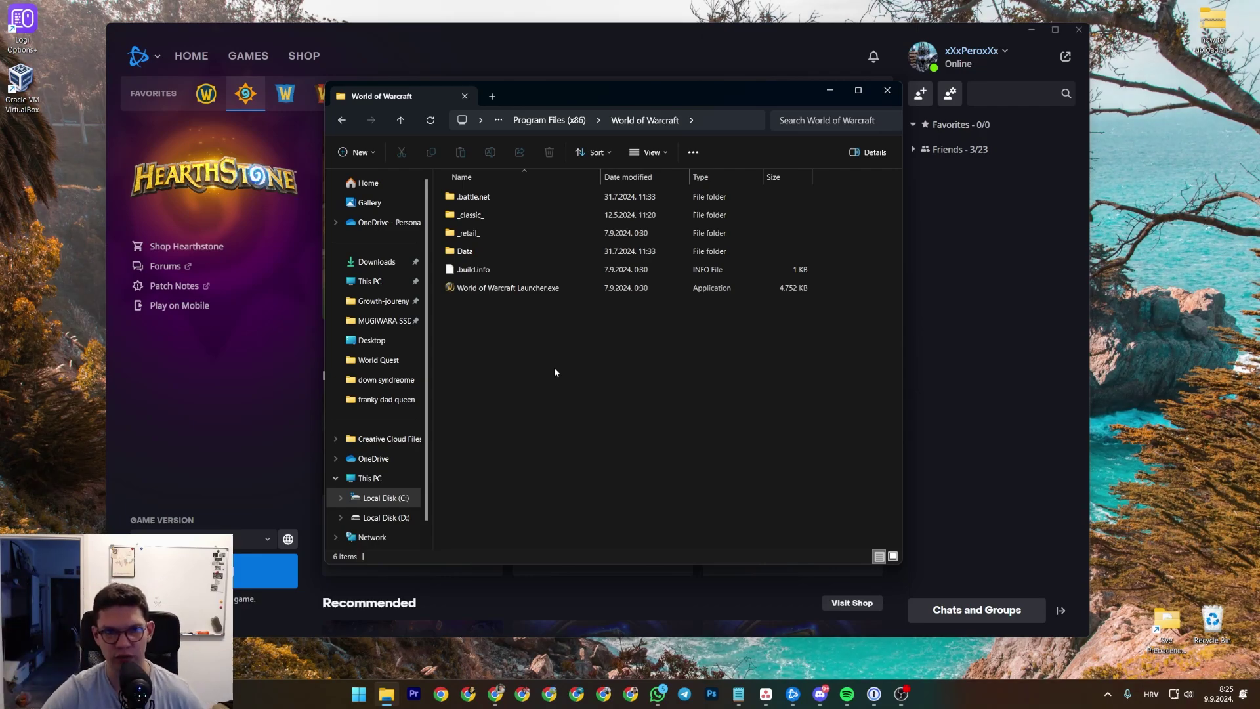
- Open a second File Explorer window beside the World of Warcraft one and browse to folder a on drive D:
drag(597, 92, 292, 84)
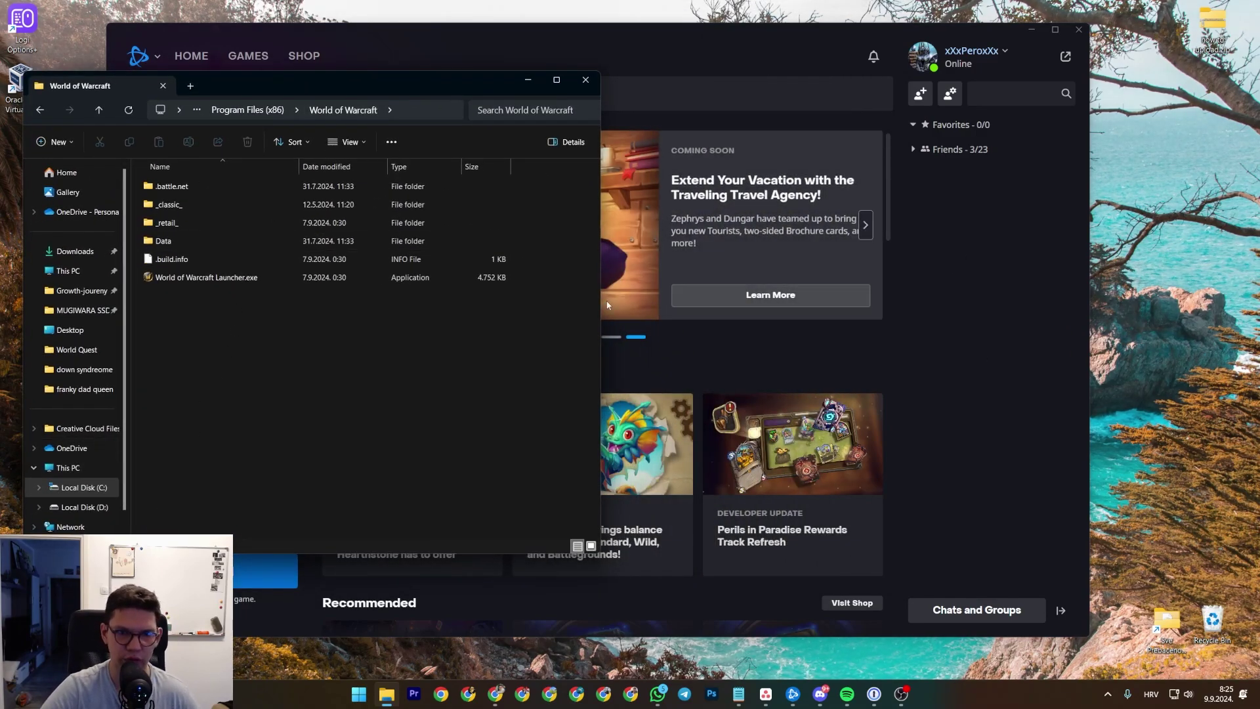
right_click(74, 487)
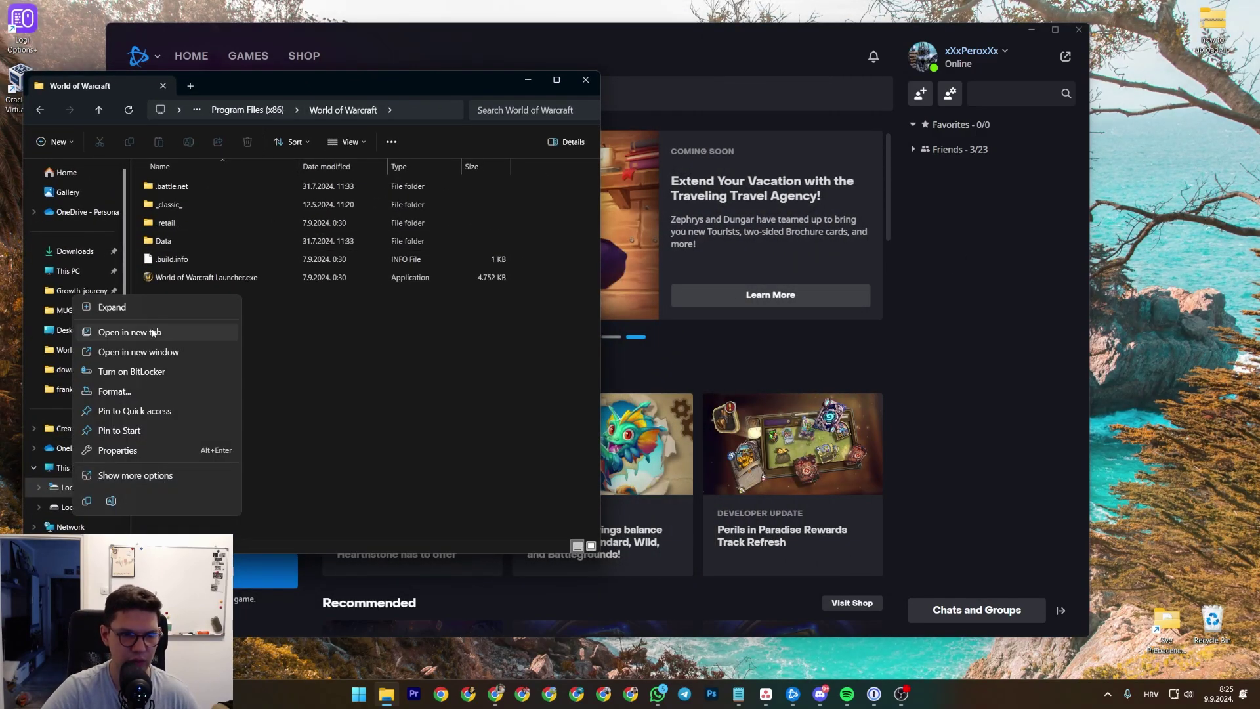
click(129, 332)
drag(290, 92, 860, 97)
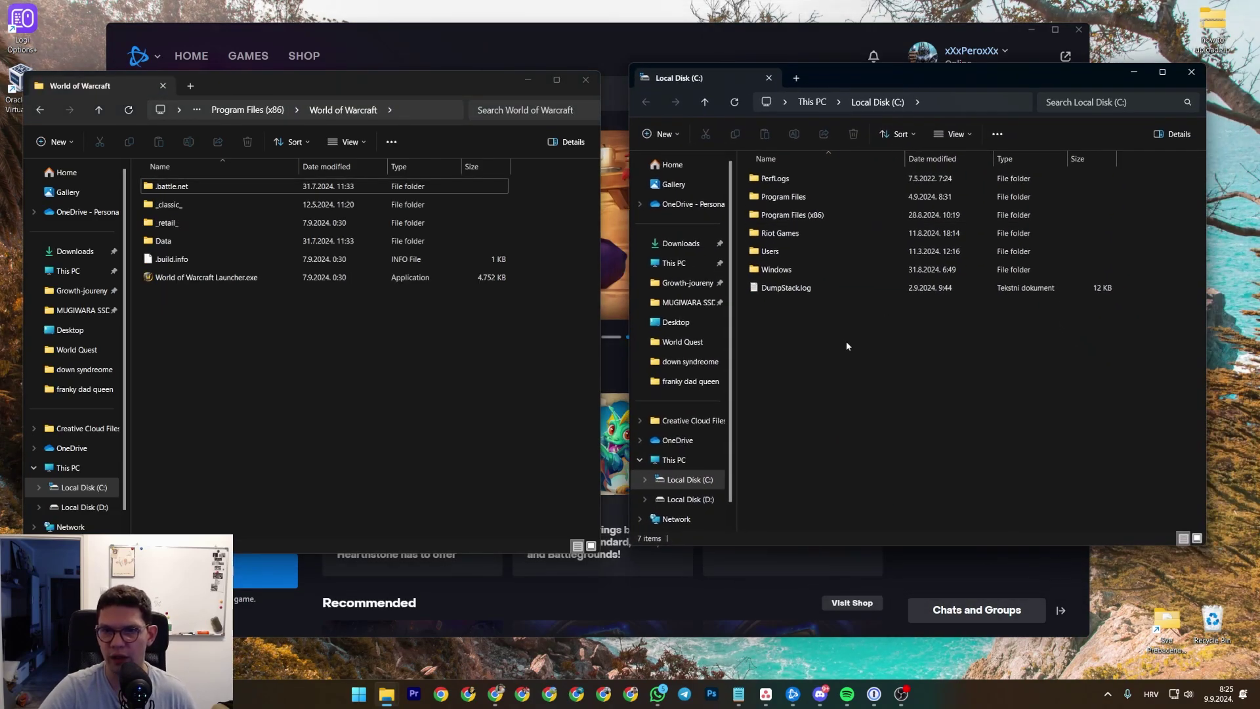
click(690, 499)
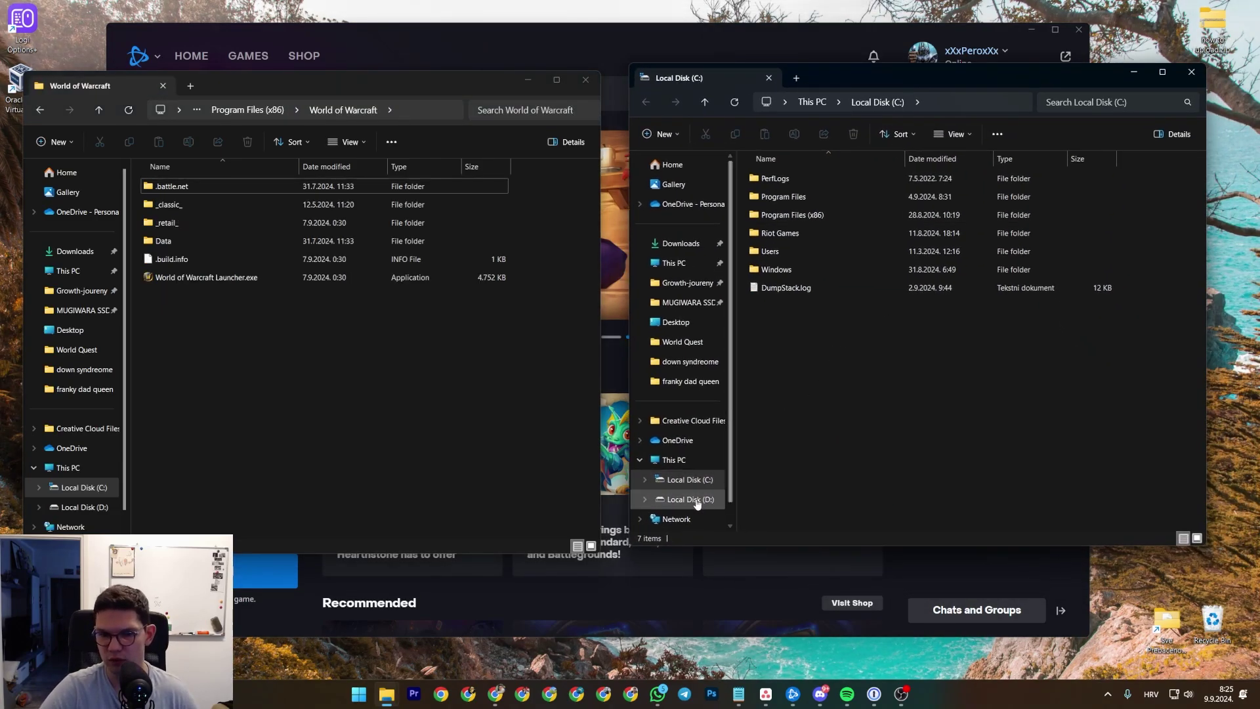
double_click(771, 178)
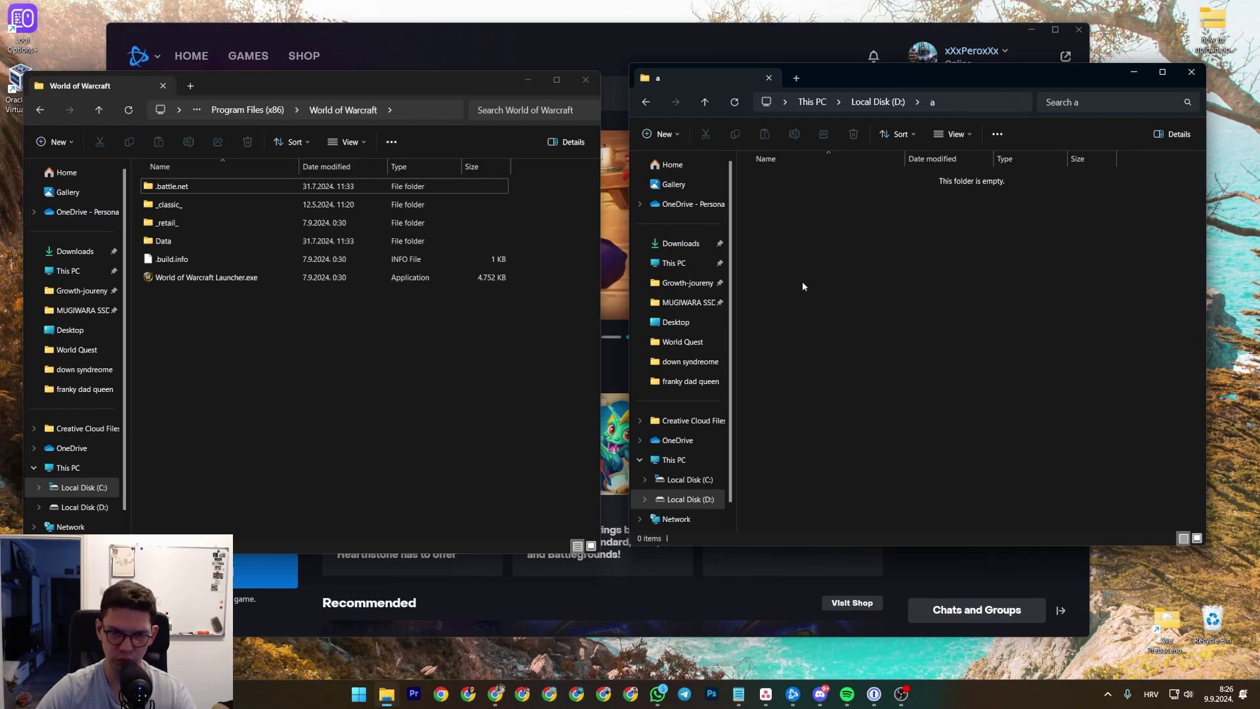
- Try to move the World of Warcraft folder from Program Files (x86) to folder a on drive D:
click(262, 336)
key(alt+Left)
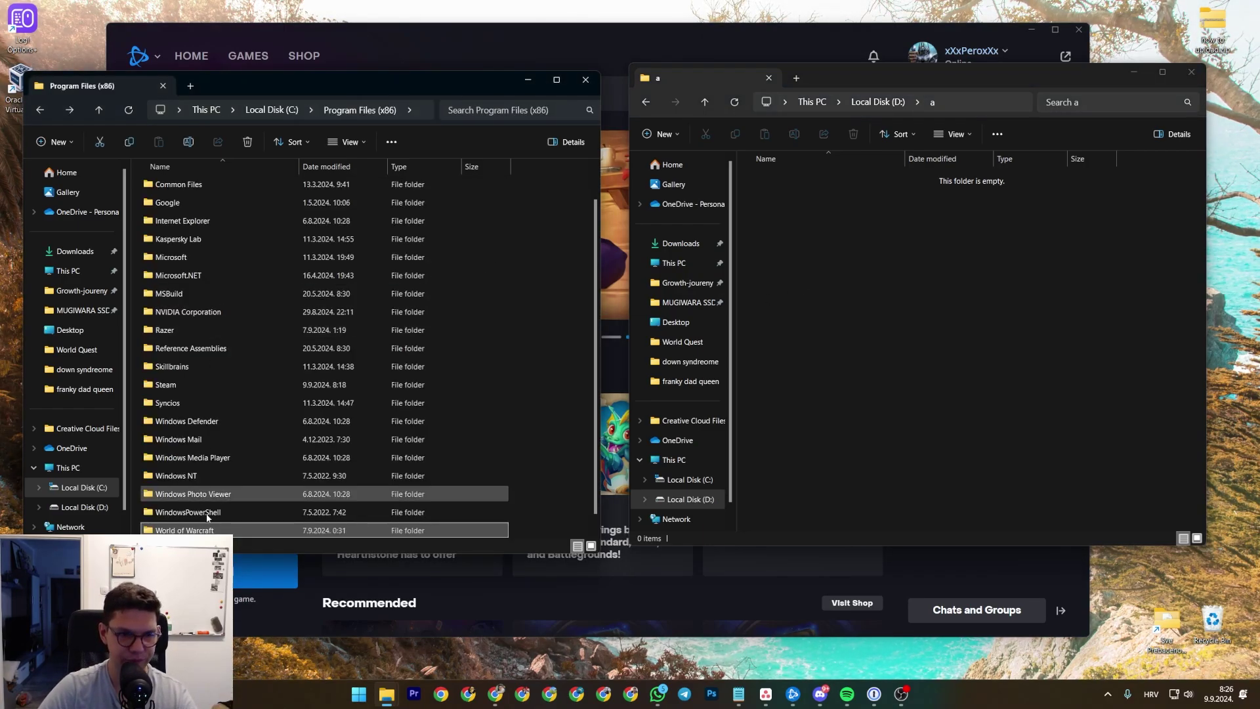
drag(190, 530, 529, 467)
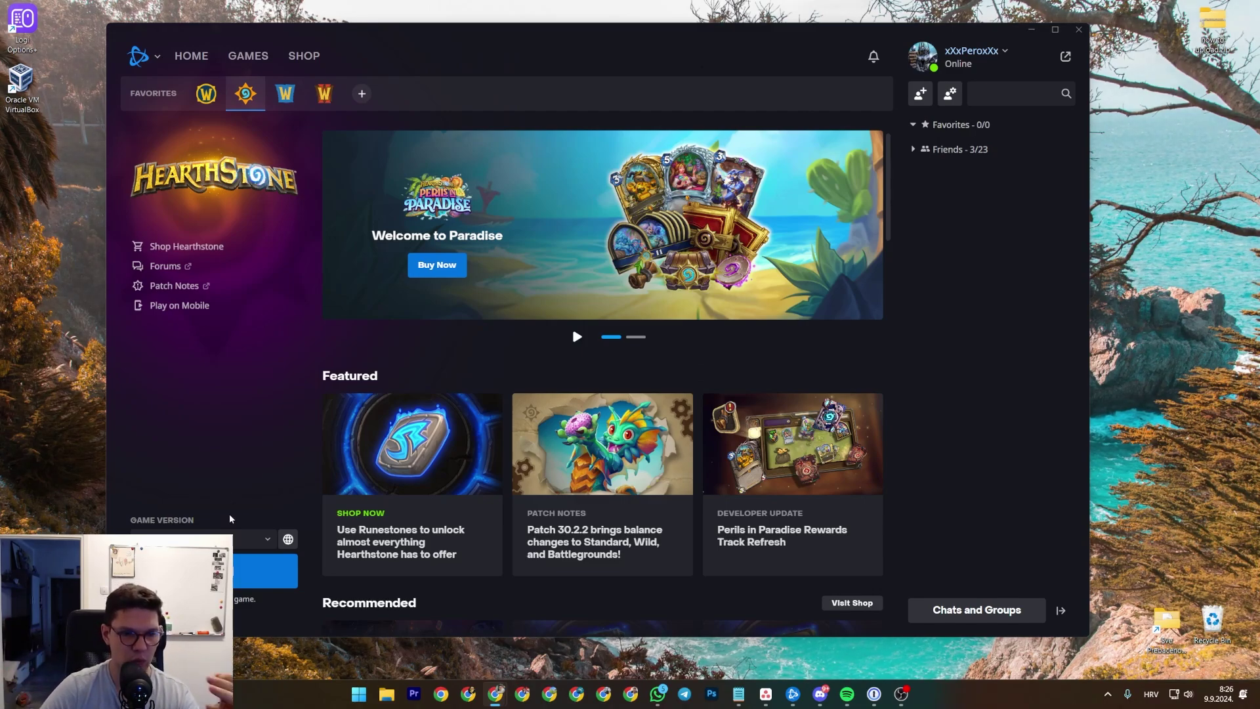
- Open the folder chooser for locating an existing Hearthstone installation and view Program Files (x86)
click(236, 601)
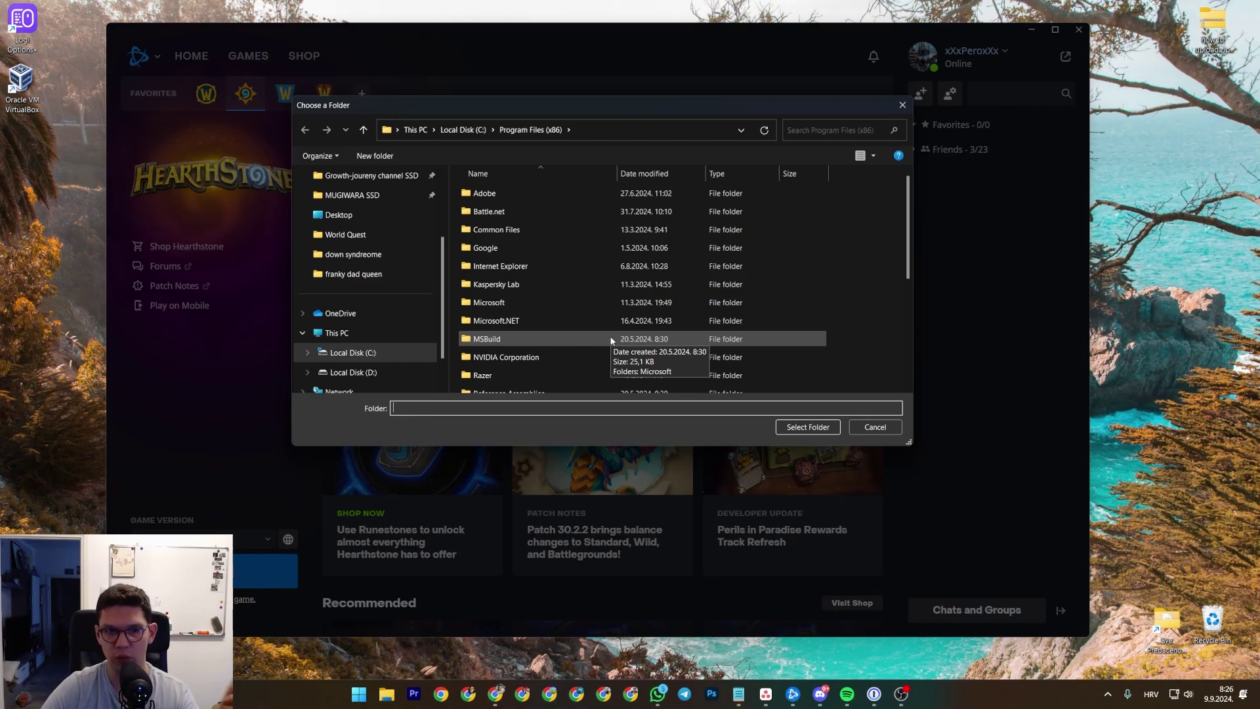
click(611, 339)
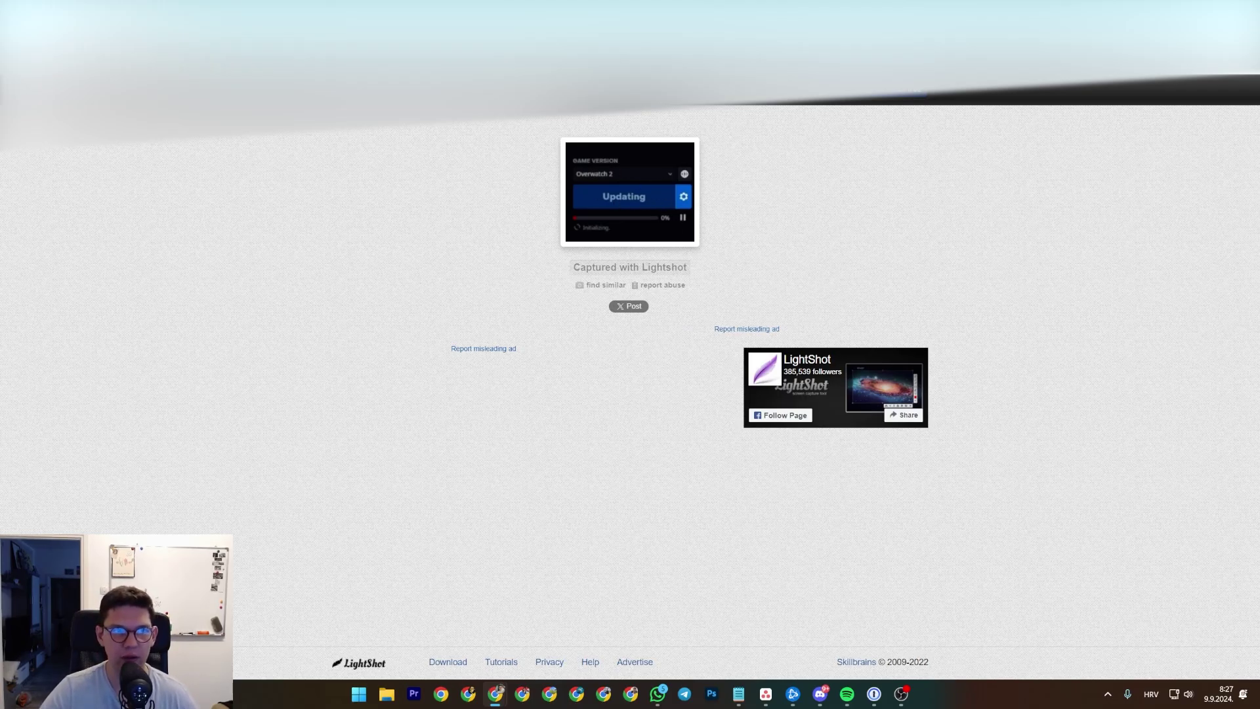
- Switch from the Lightshot page back to Battle.net and show the Hearthstone page
key(alt+Tab)
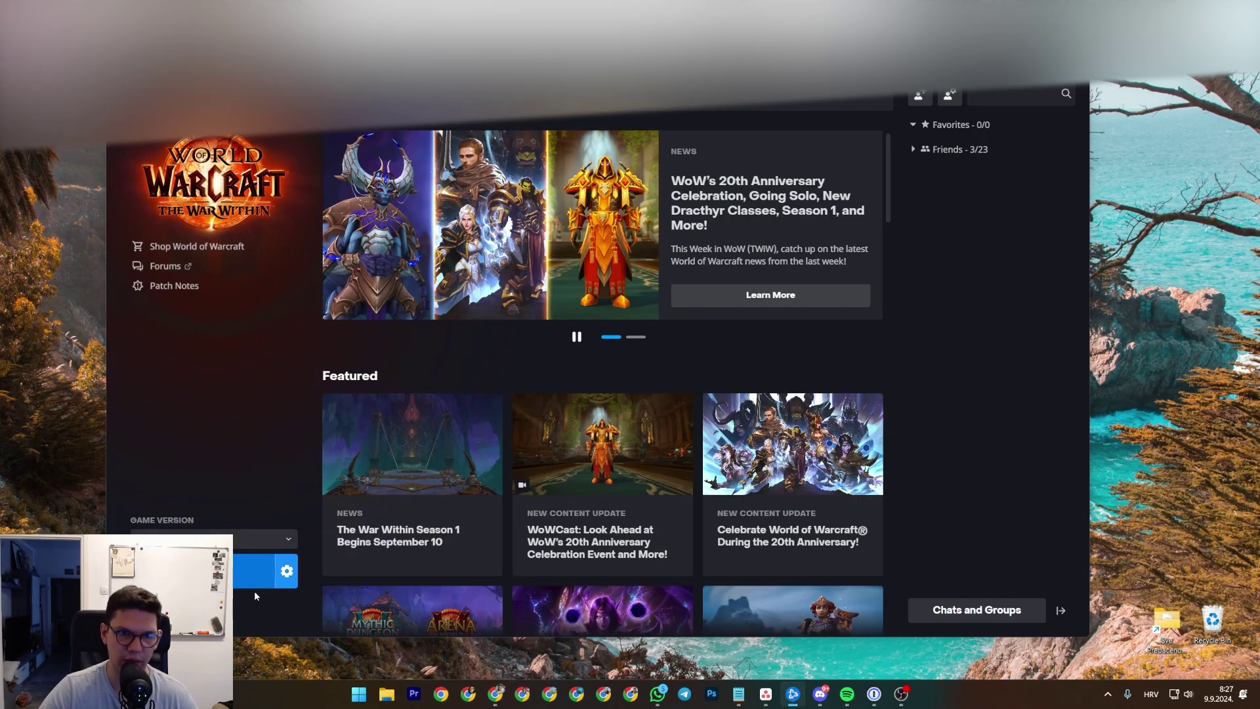
click(263, 59)
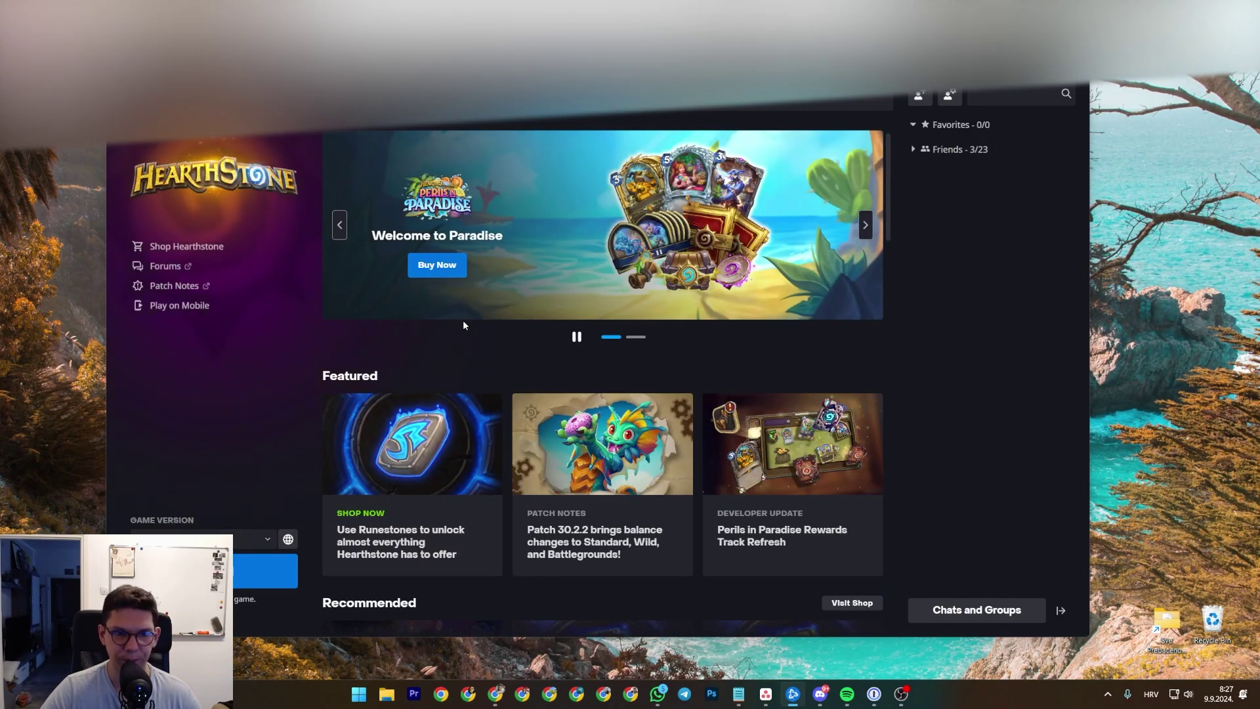